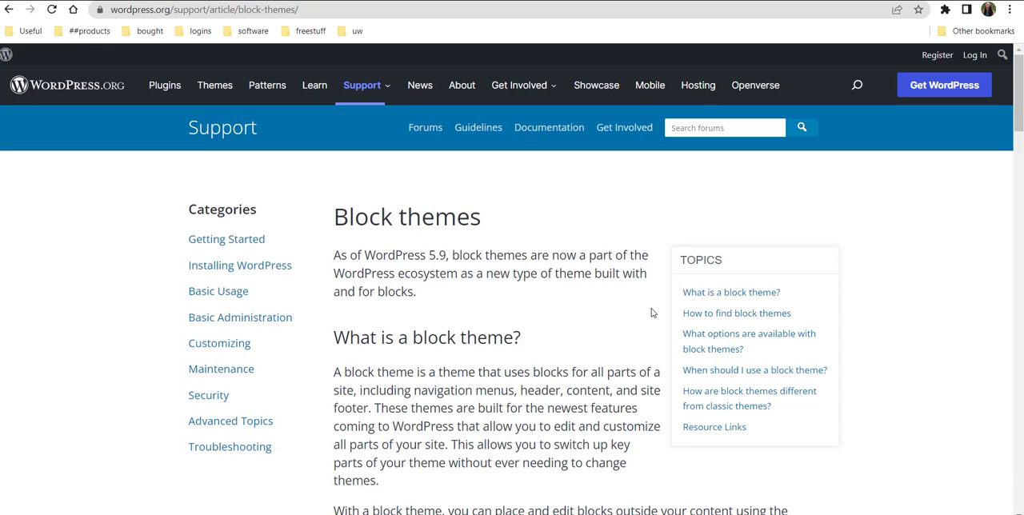
Read the Block themes support article, covering finding block themes, their options, when to use them and how they differ from classic themes.
{"action": "scroll", "coordinate": [652, 312], "scroll_direction": "down", "scroll_amount": 3}
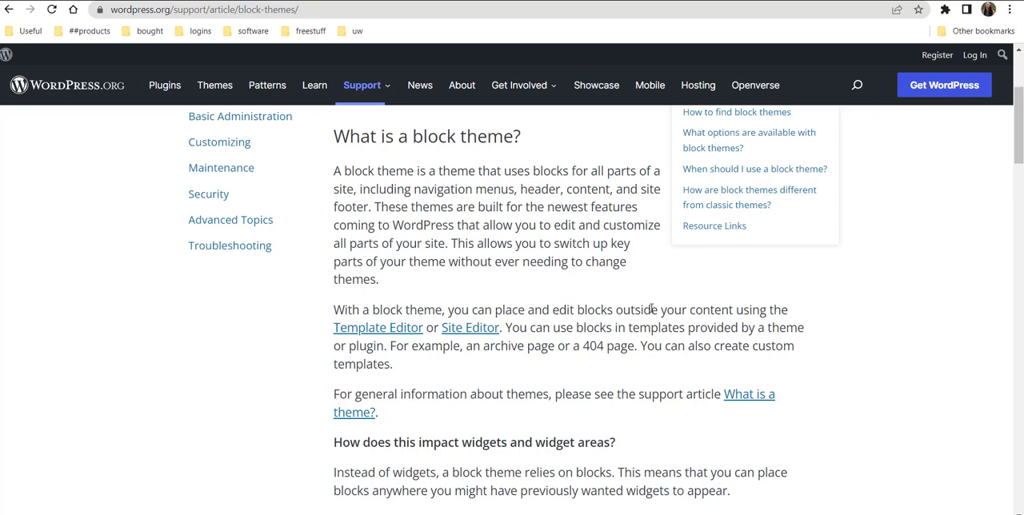
{"action": "scroll", "coordinate": [651, 309], "scroll_direction": "down", "scroll_amount": 3}
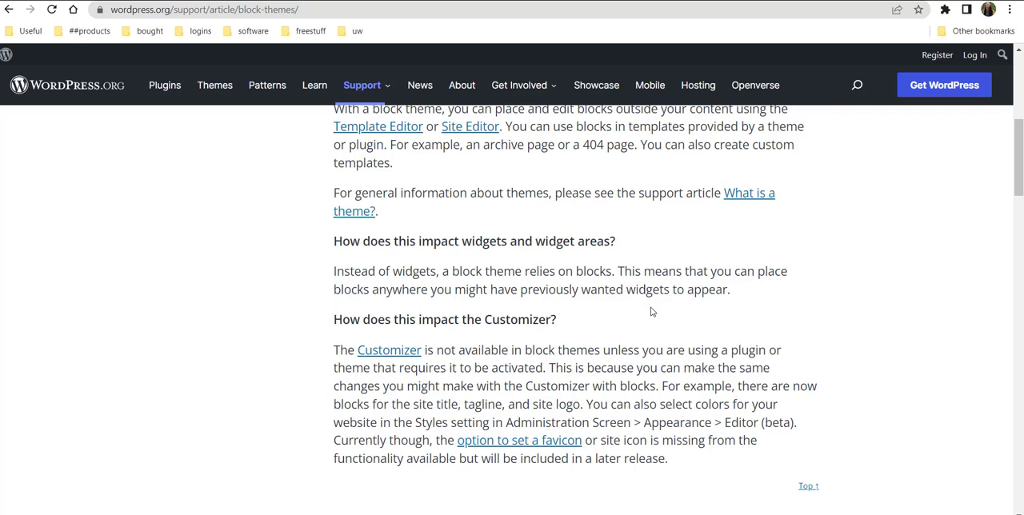
{"action": "scroll", "coordinate": [651, 312], "scroll_direction": "down", "scroll_amount": 3}
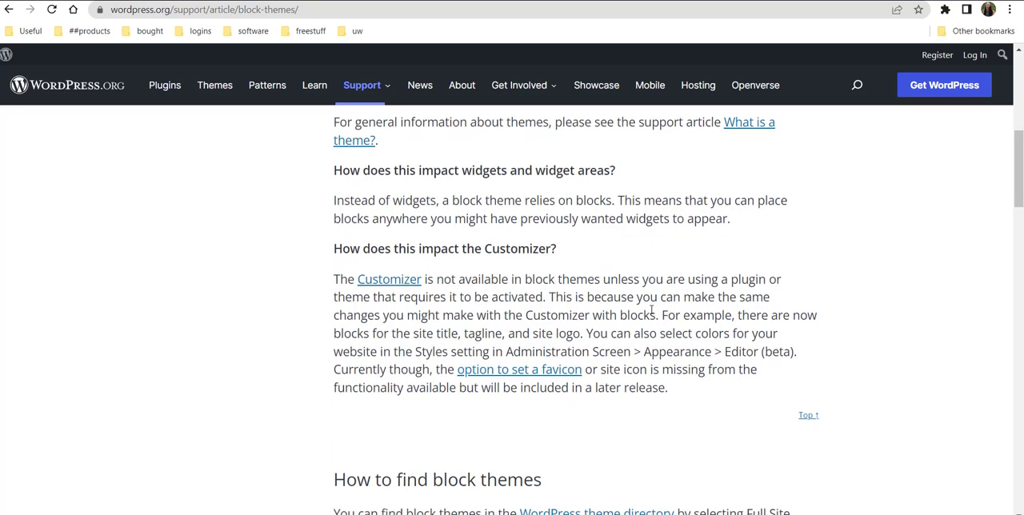
{"action": "scroll", "coordinate": [640, 308], "scroll_direction": "down", "scroll_amount": 1}
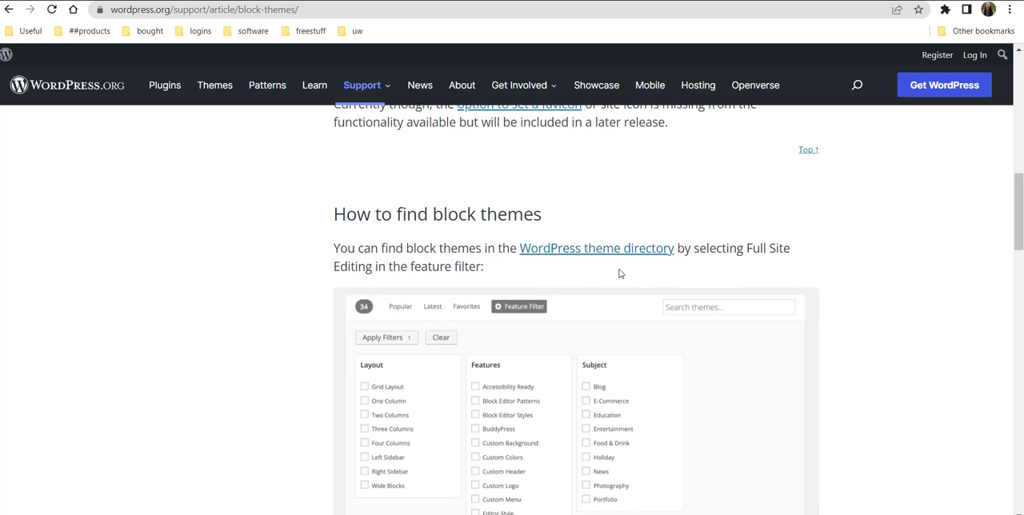
{"action": "scroll", "coordinate": [619, 274], "scroll_direction": "down", "scroll_amount": 4}
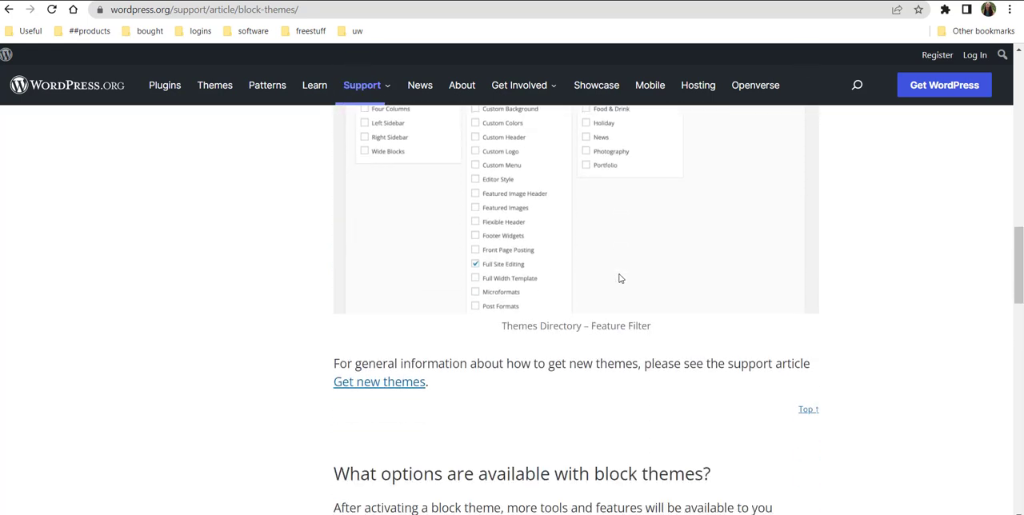
{"action": "scroll", "coordinate": [619, 278], "scroll_direction": "down", "scroll_amount": 2}
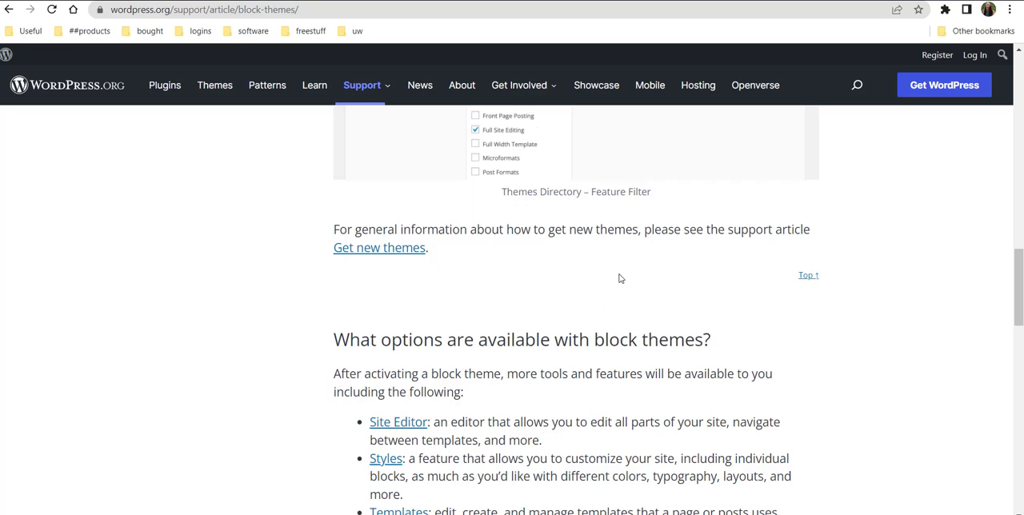
{"action": "scroll", "coordinate": [620, 278], "scroll_direction": "down", "scroll_amount": 1}
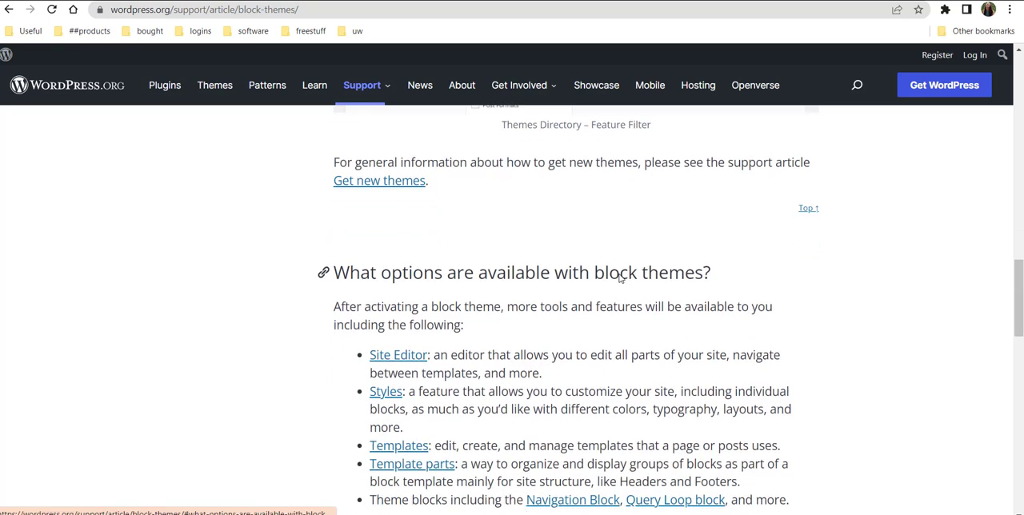
{"action": "scroll", "coordinate": [620, 278], "scroll_direction": "down", "scroll_amount": 1}
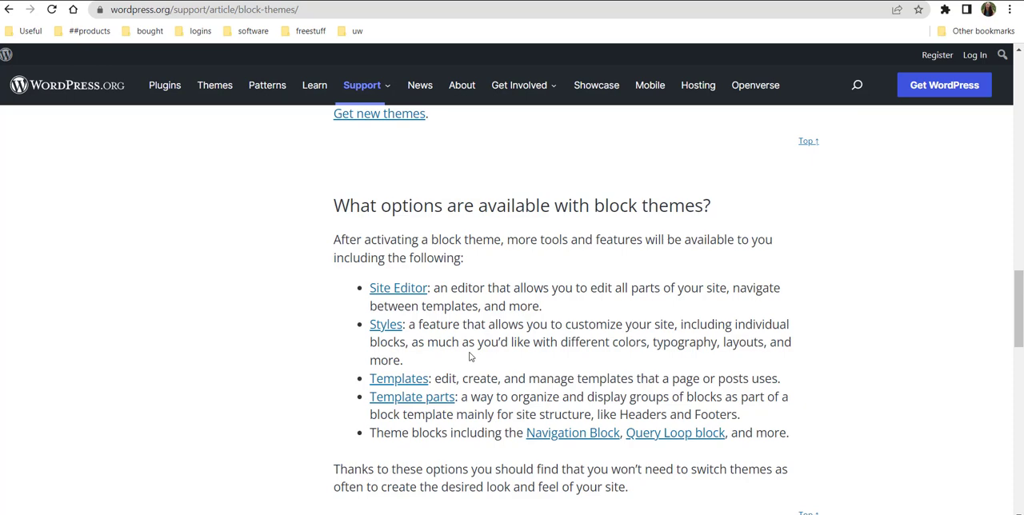
{"action": "scroll", "coordinate": [470, 356], "scroll_direction": "down", "scroll_amount": 3}
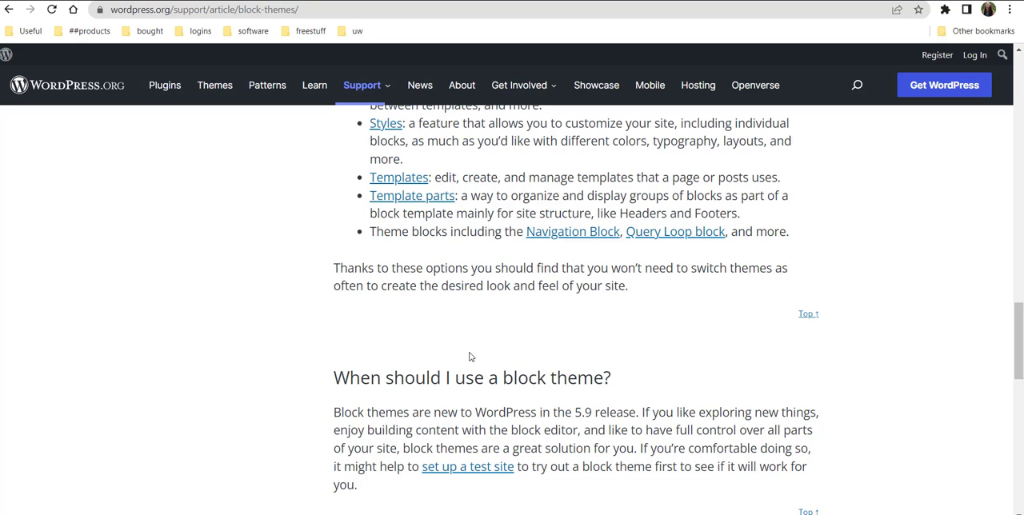
{"action": "scroll", "coordinate": [471, 356], "scroll_direction": "down", "scroll_amount": 1}
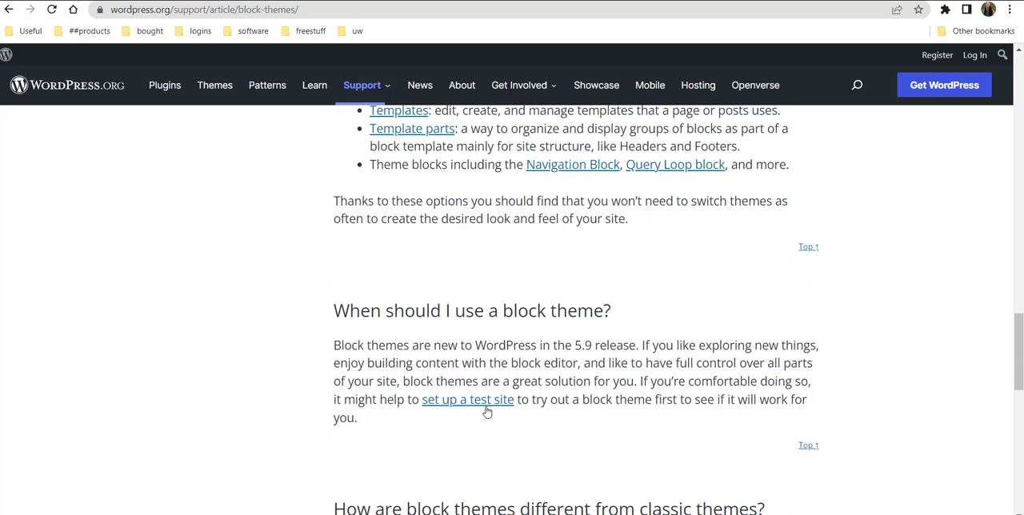
{"action": "scroll", "coordinate": [485, 352], "scroll_direction": "down", "scroll_amount": 1}
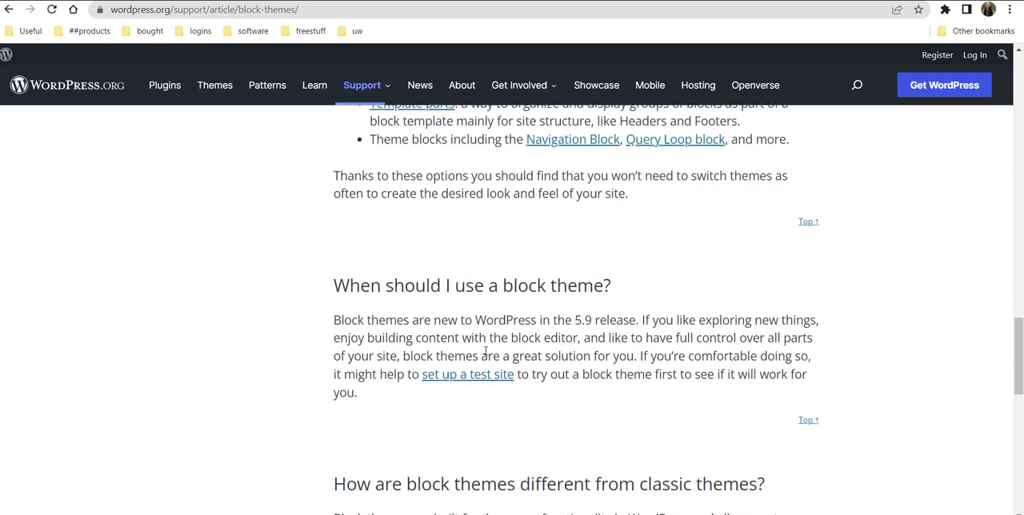
{"action": "scroll", "coordinate": [485, 352], "scroll_direction": "down", "scroll_amount": 2}
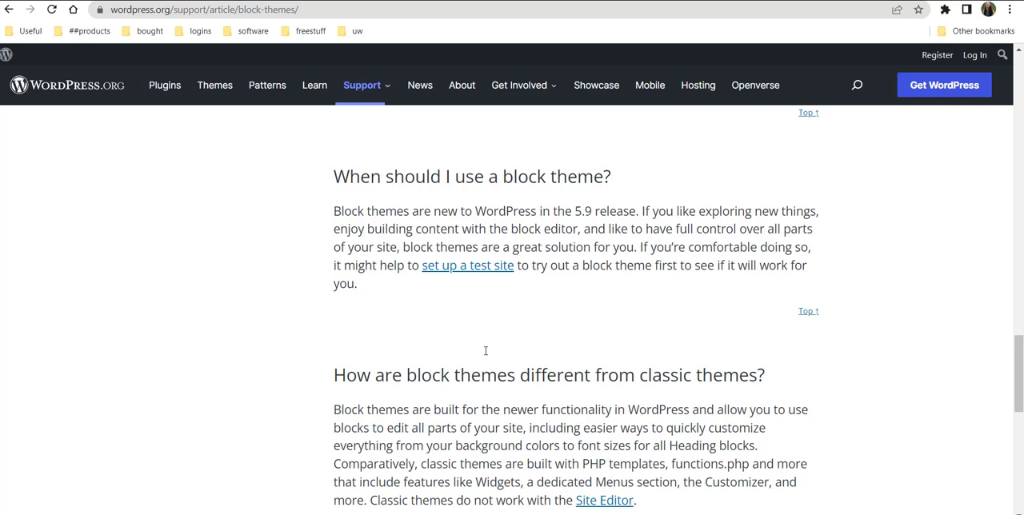
{"action": "scroll", "coordinate": [493, 357], "scroll_direction": "down", "scroll_amount": 3}
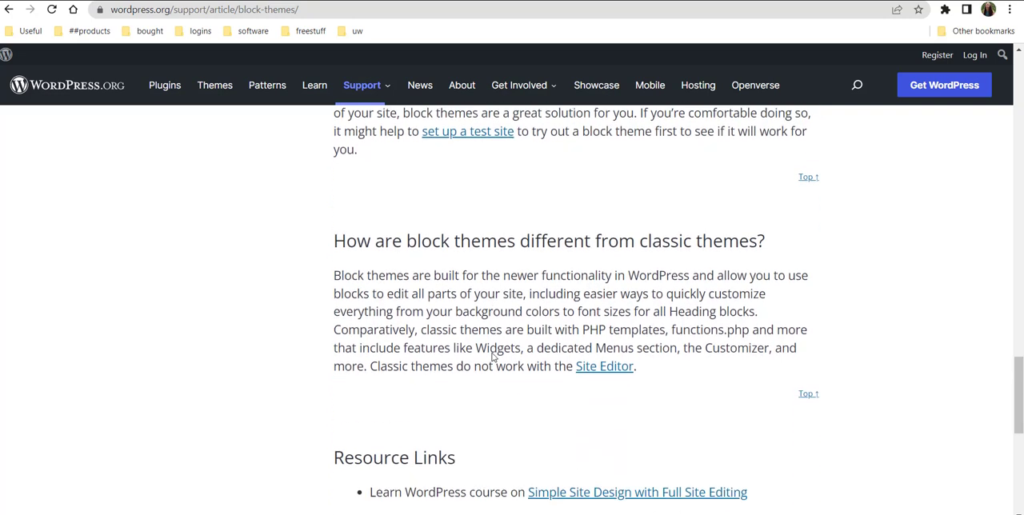
{"action": "scroll", "coordinate": [493, 357], "scroll_direction": "down", "scroll_amount": 2}
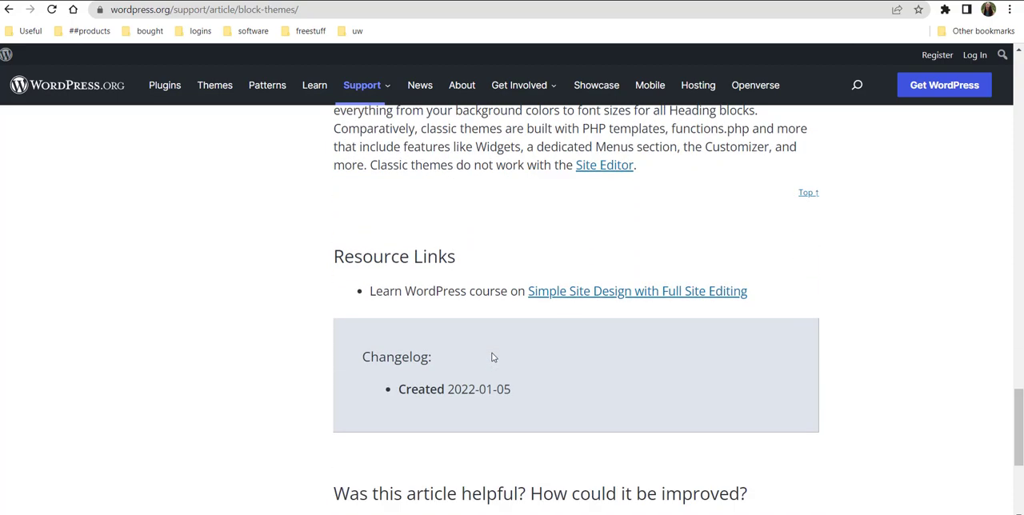
{"action": "scroll", "coordinate": [493, 357], "scroll_direction": "down", "scroll_amount": 1}
{"action": "scroll", "coordinate": [492, 357], "scroll_direction": "up", "scroll_amount": 12}
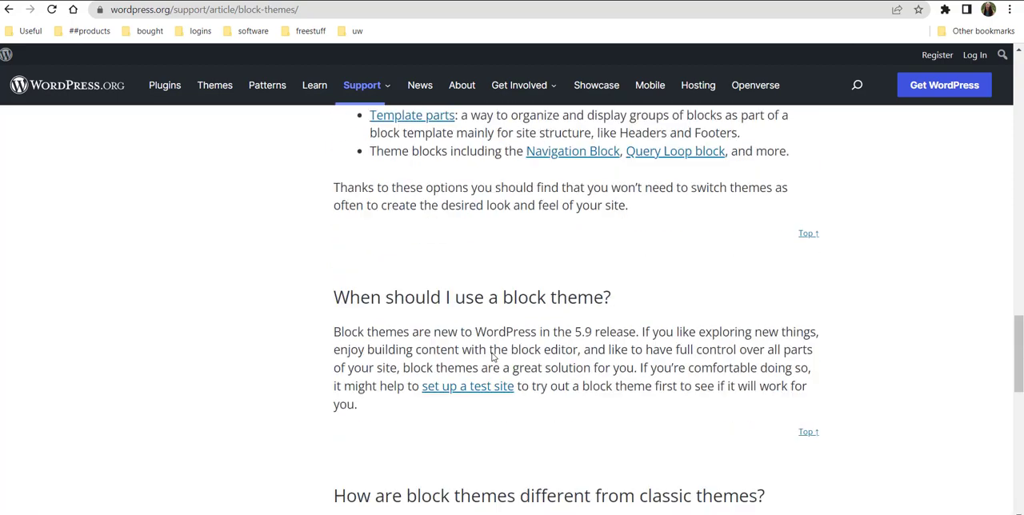
{"action": "scroll", "coordinate": [493, 356], "scroll_direction": "up", "scroll_amount": 18}
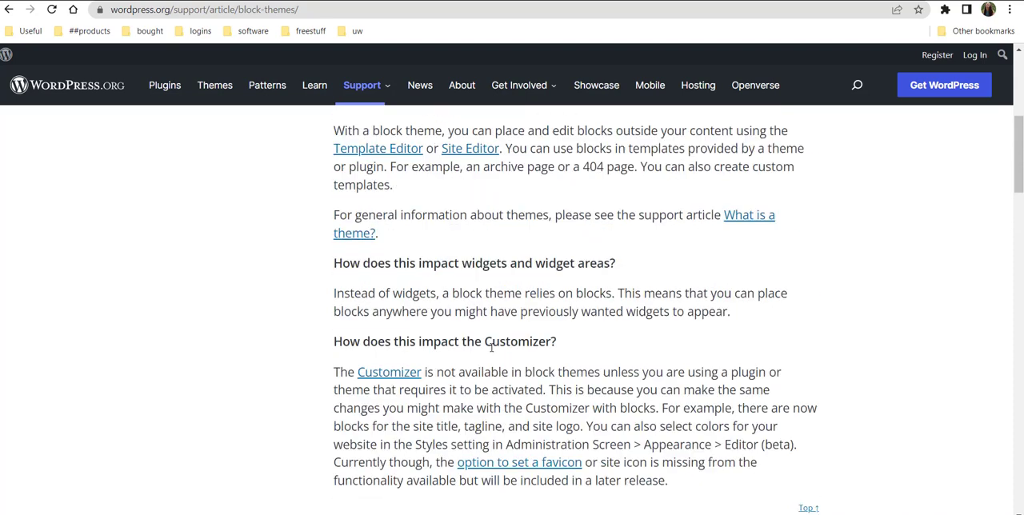
{"action": "scroll", "coordinate": [491, 350], "scroll_direction": "up", "scroll_amount": 3}
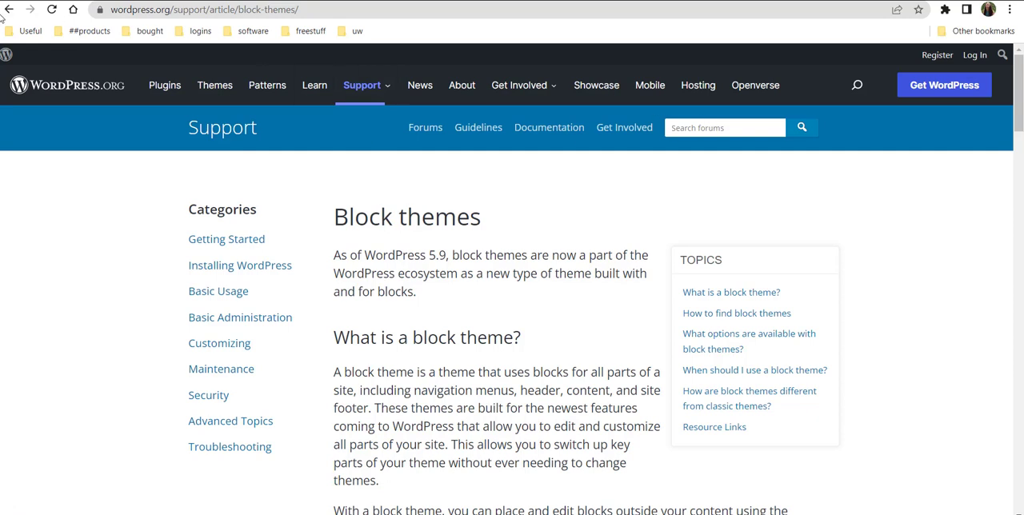
Return to the site's WordPress dashboard and create a new page.
{"action": "left_click", "coordinate": [9, 10]}
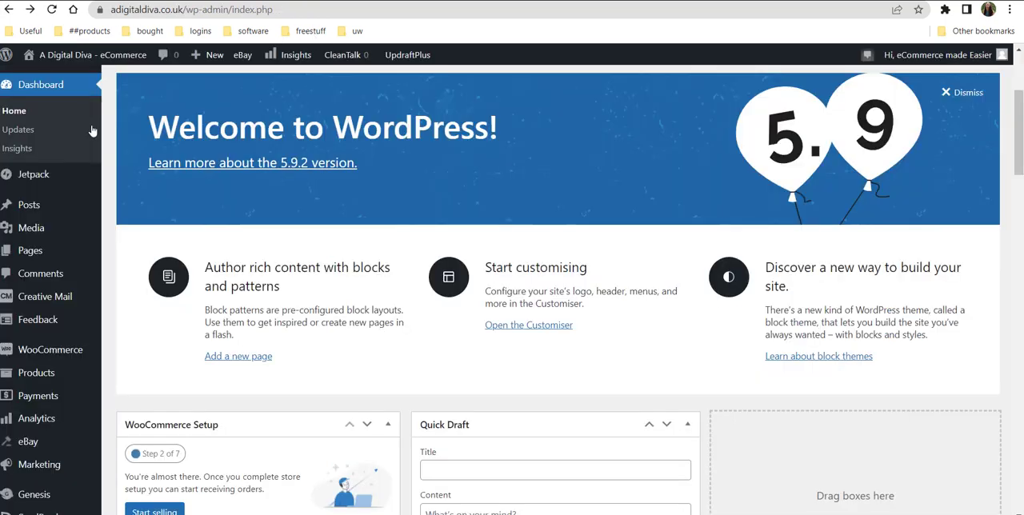
{"action": "mouse_move", "coordinate": [44, 208]}
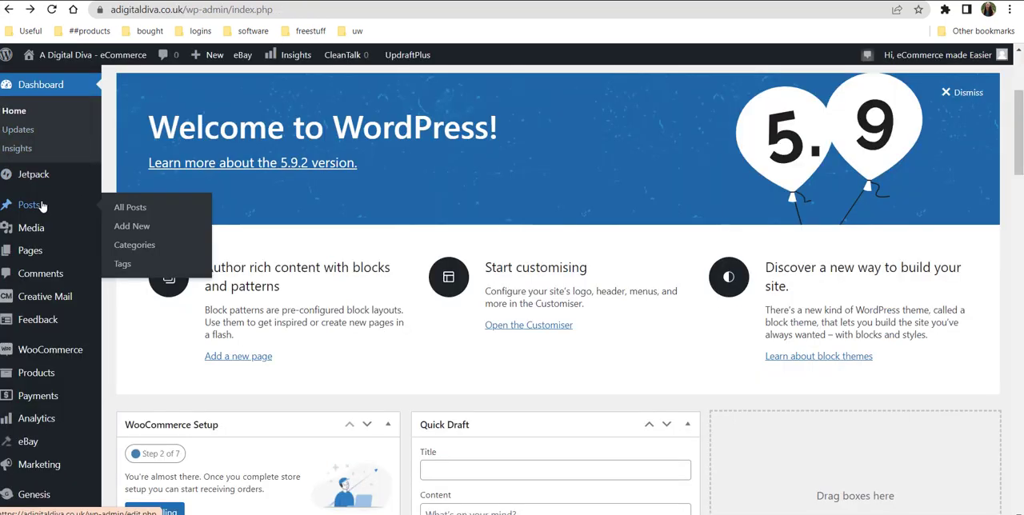
{"action": "mouse_move", "coordinate": [36, 254]}
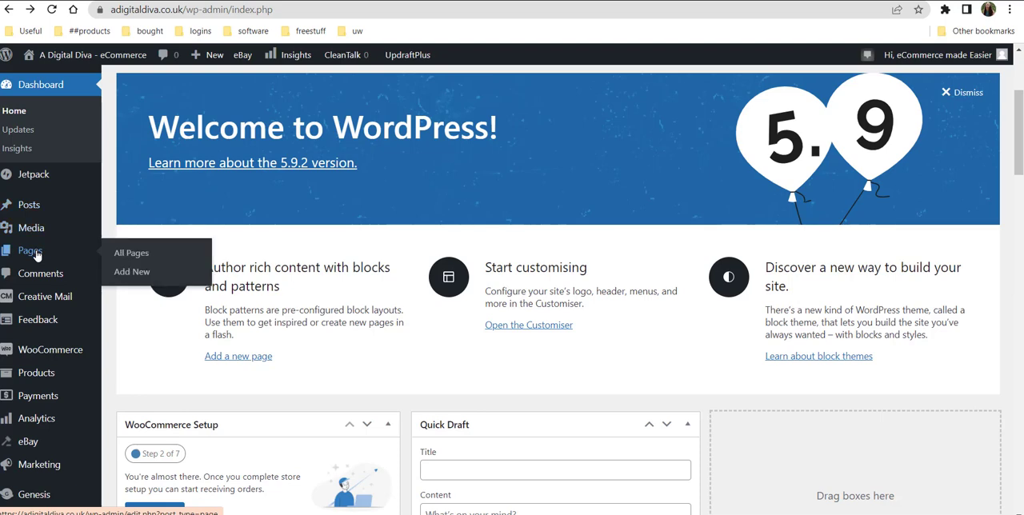
{"action": "left_click", "coordinate": [152, 274]}
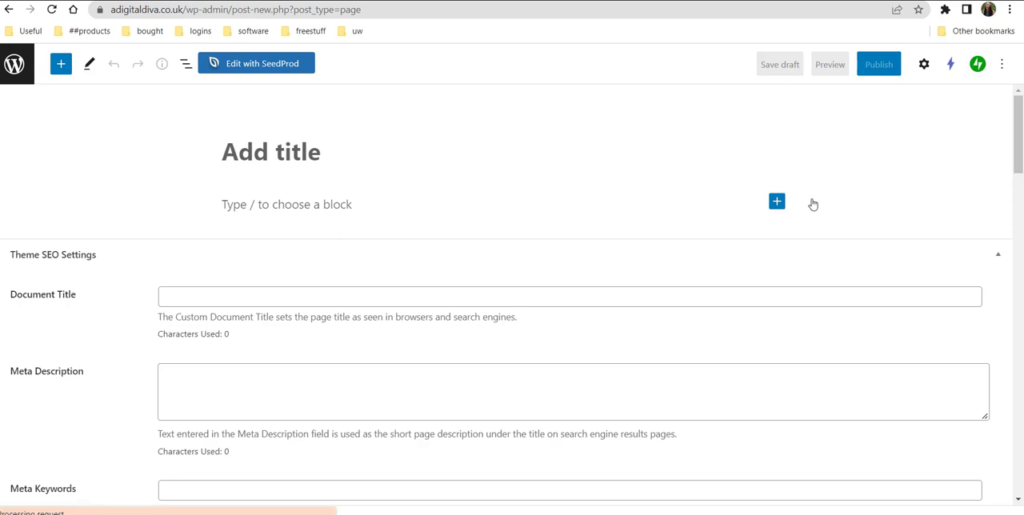
Title the page "This a test all about us page" and add a paragraph block reading "We are testing how the blocks work on wordpress sites".
{"action": "left_click", "coordinate": [777, 201]}
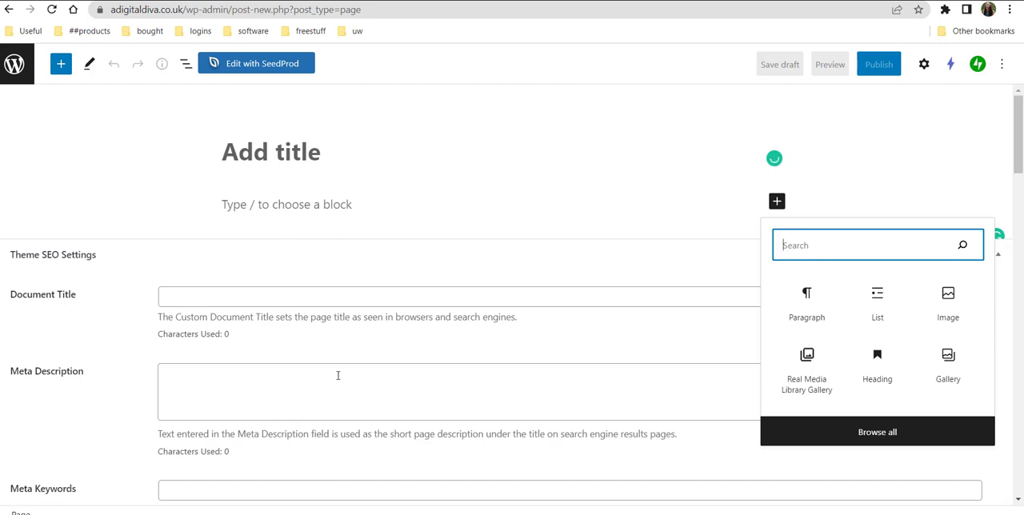
{"action": "scroll", "coordinate": [338, 375], "scroll_direction": "down", "scroll_amount": 1}
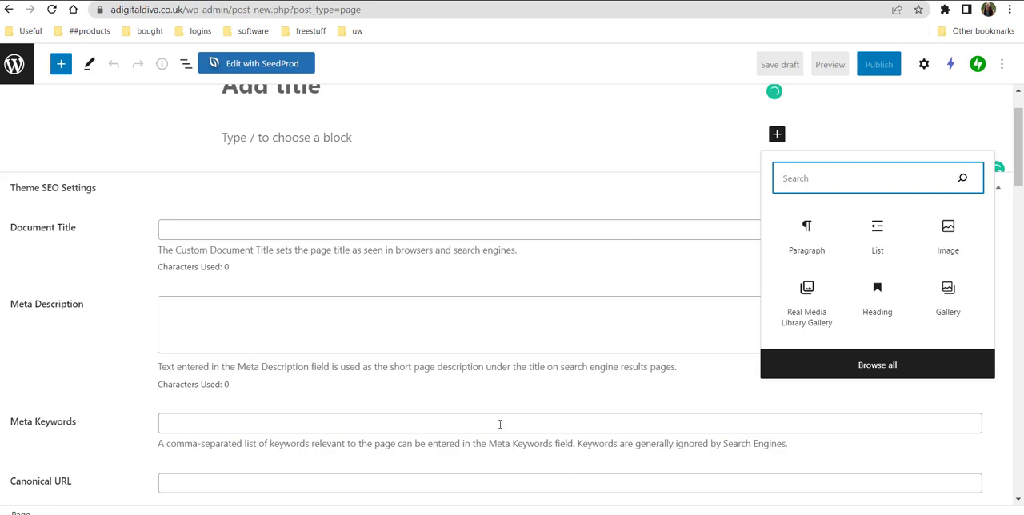
{"action": "scroll", "coordinate": [811, 194], "scroll_direction": "up", "scroll_amount": 1}
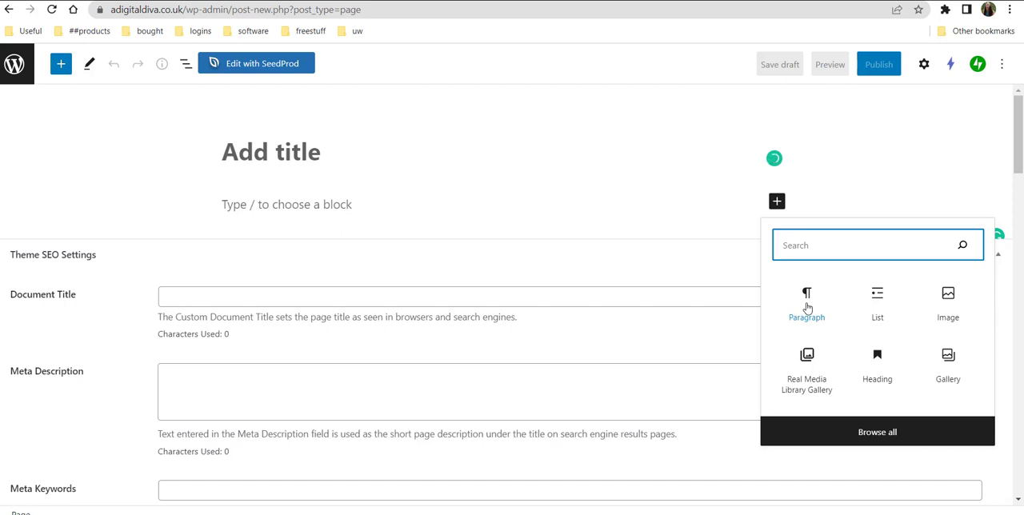
{"action": "left_click", "coordinate": [808, 307]}
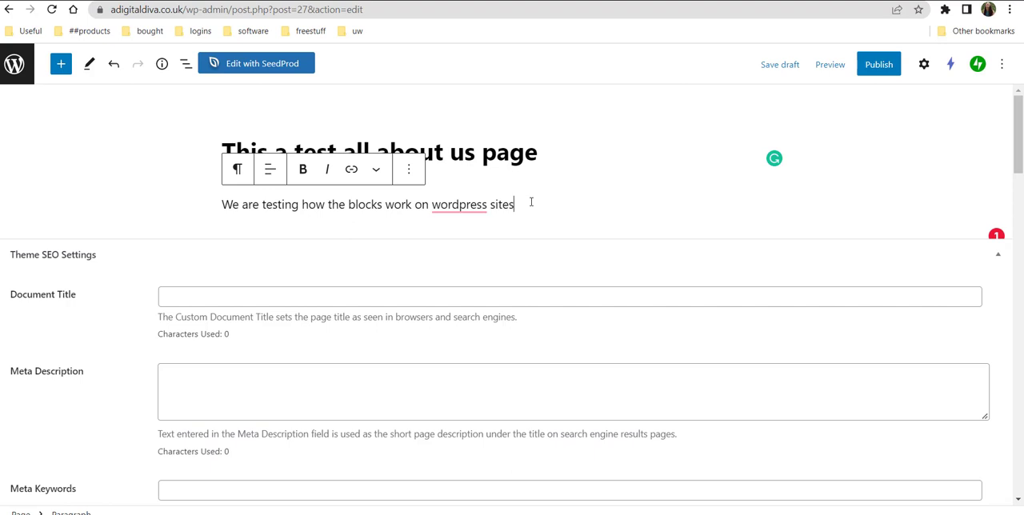
Insert an image block below the paragraph with the Pexels "sky" photo of a red sunset over a dark hill.
{"action": "key", "text": "Return"}
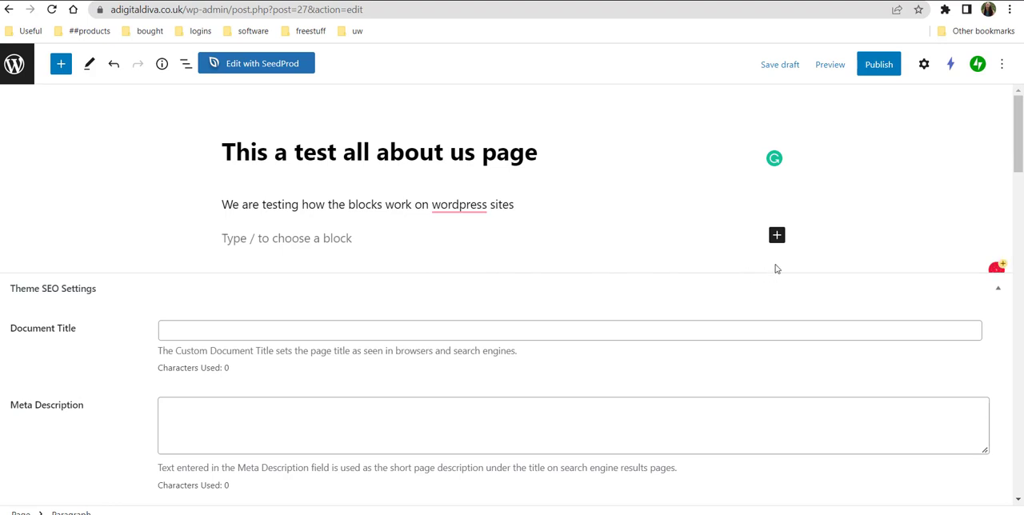
{"action": "left_click", "coordinate": [776, 237]}
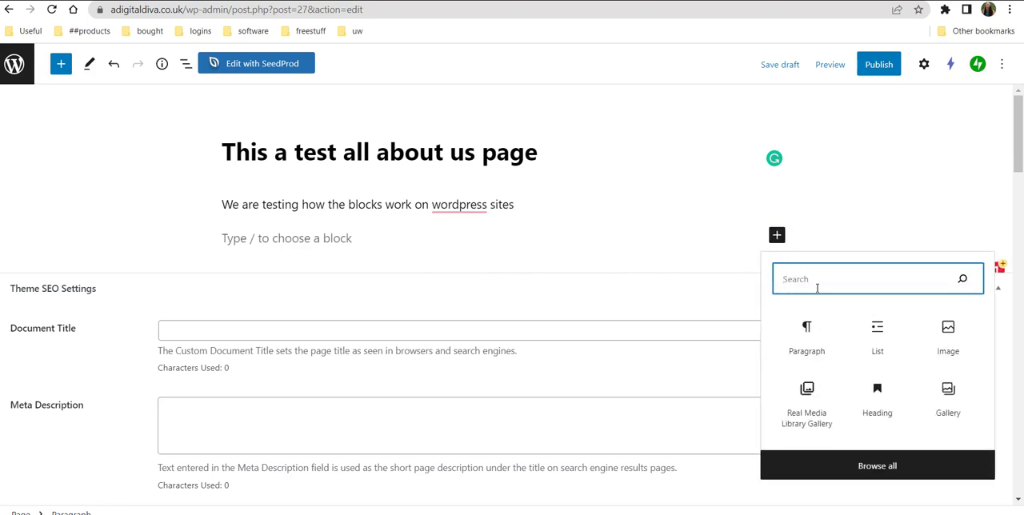
{"action": "left_click", "coordinate": [947, 335]}
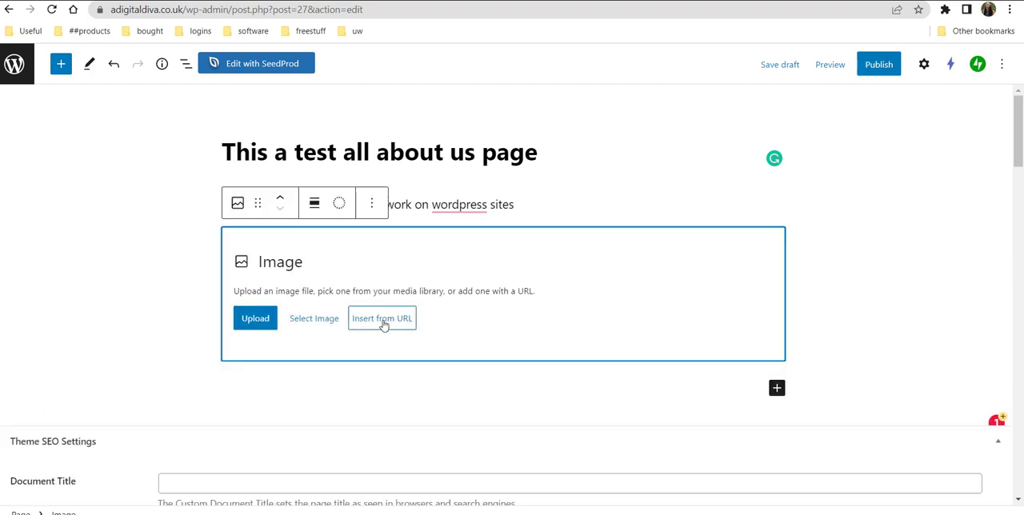
{"action": "left_click", "coordinate": [319, 325]}
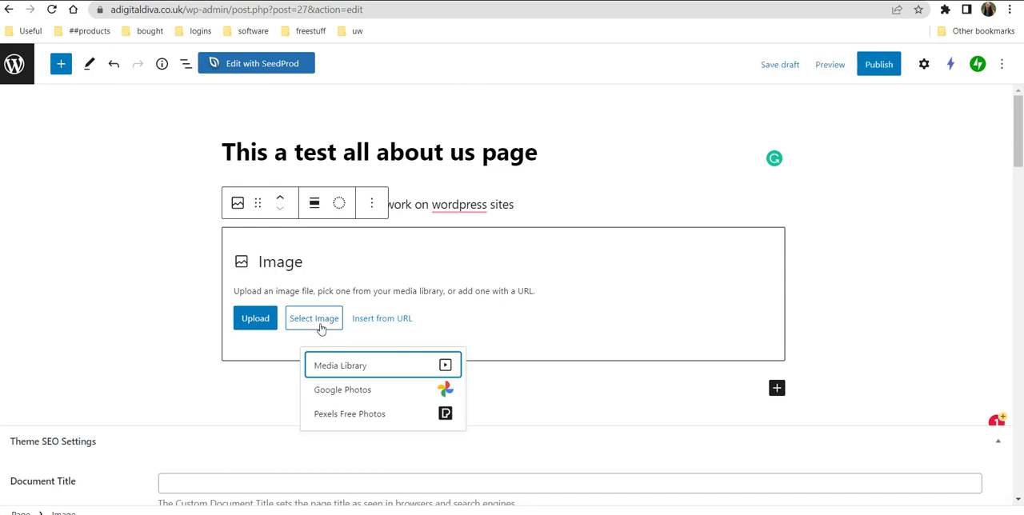
{"action": "left_click", "coordinate": [343, 398]}
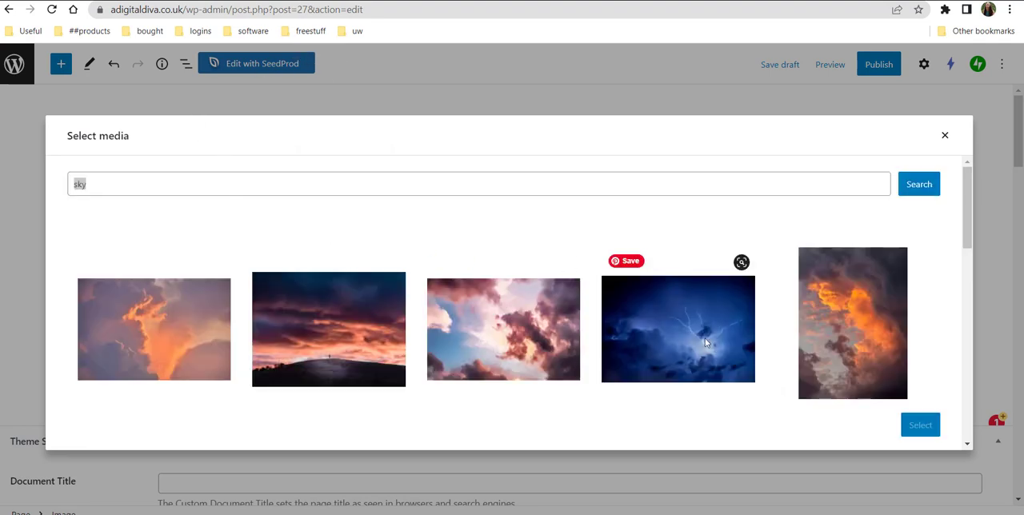
{"action": "left_click", "coordinate": [333, 345]}
{"action": "left_click", "coordinate": [920, 428]}
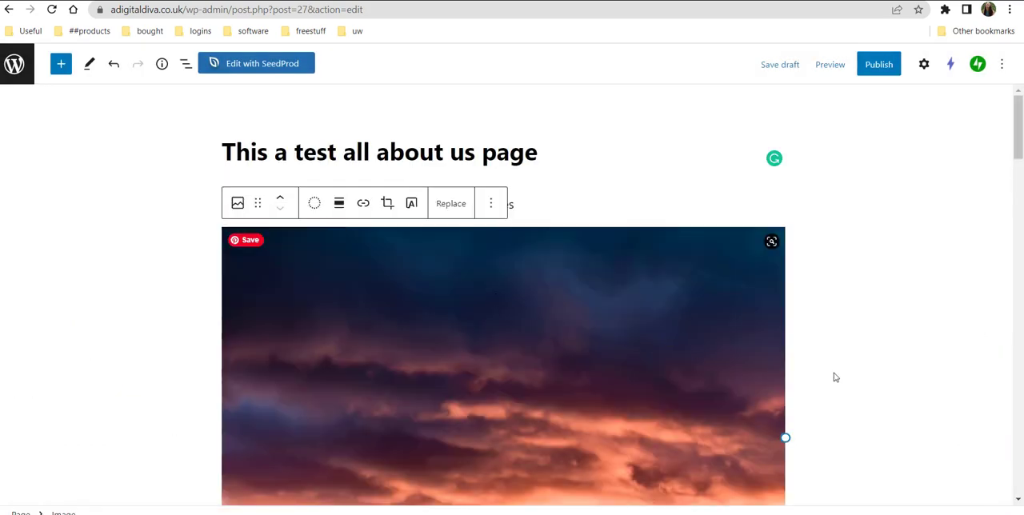
Add an empty paragraph block below the sunset image.
{"action": "scroll", "coordinate": [832, 378], "scroll_direction": "down", "scroll_amount": 3}
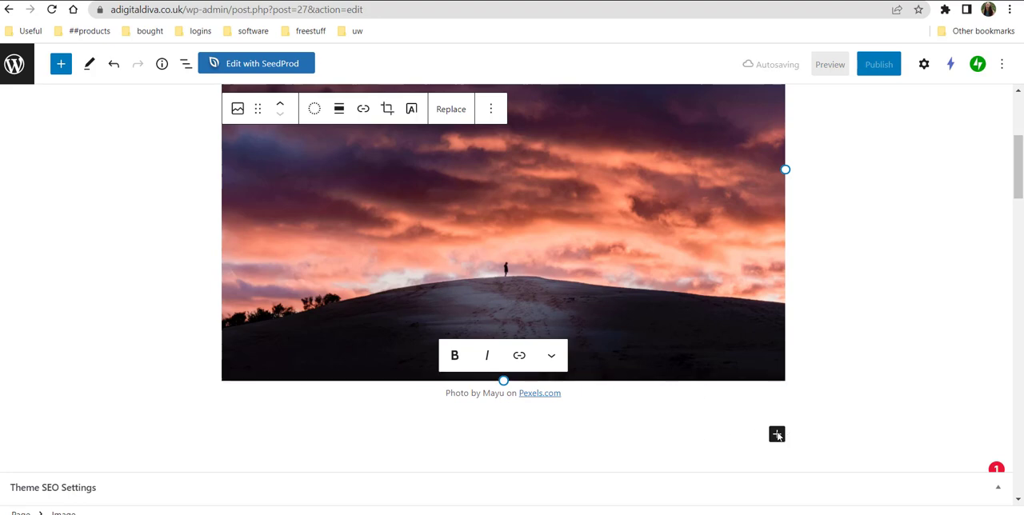
{"action": "left_click", "coordinate": [776, 435]}
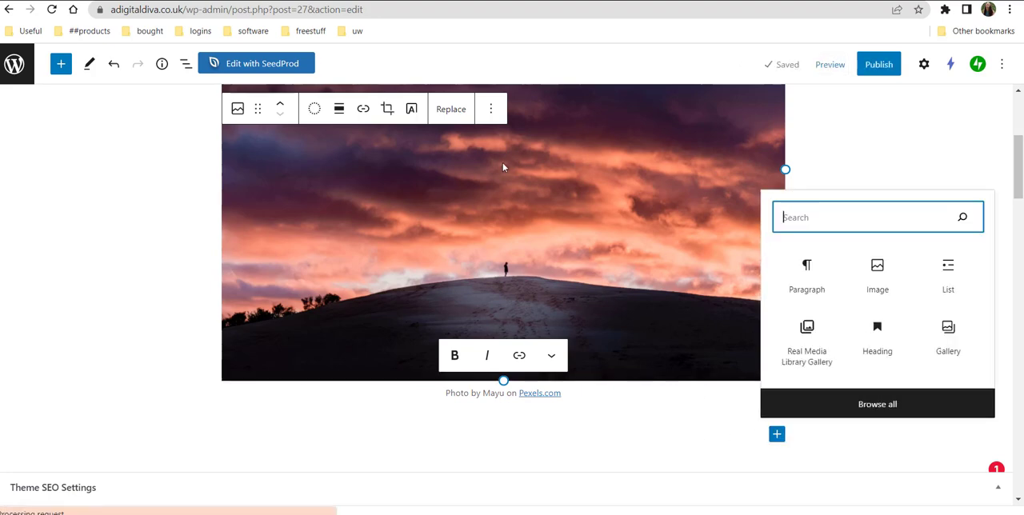
{"action": "left_click", "coordinate": [804, 275]}
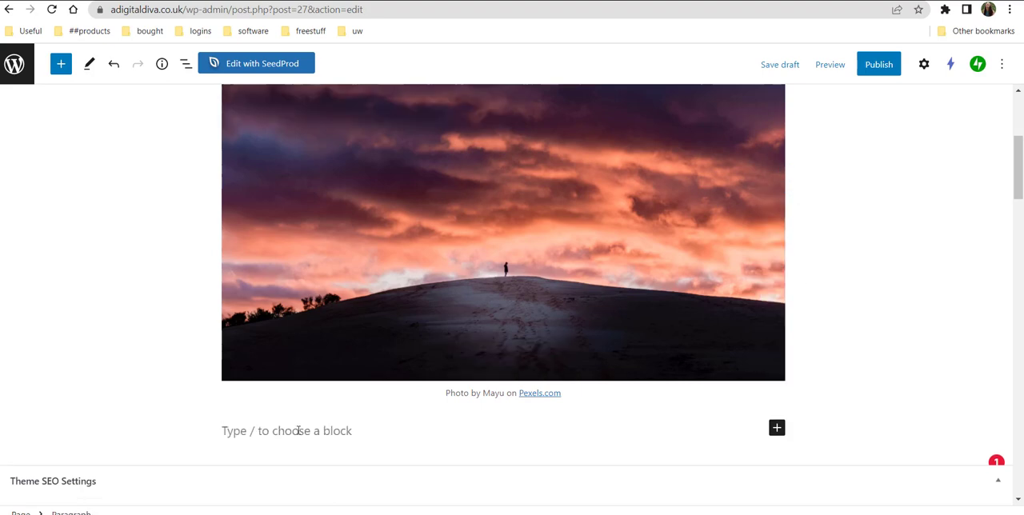
{"action": "scroll", "coordinate": [303, 430], "scroll_direction": "down", "scroll_amount": 1}
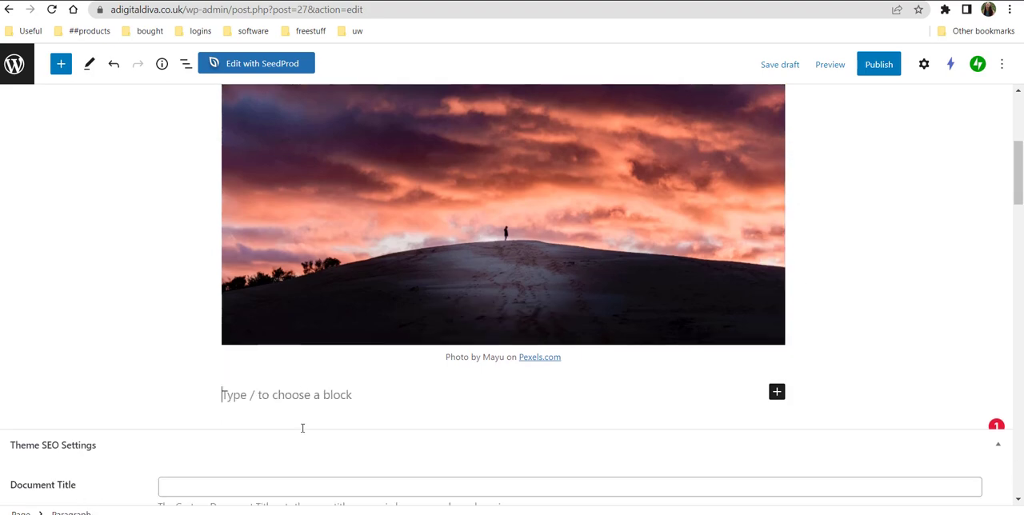
Enter "This is the end of the test" in the empty paragraph block below the sunset image.
{"action": "type", "text": "T"}
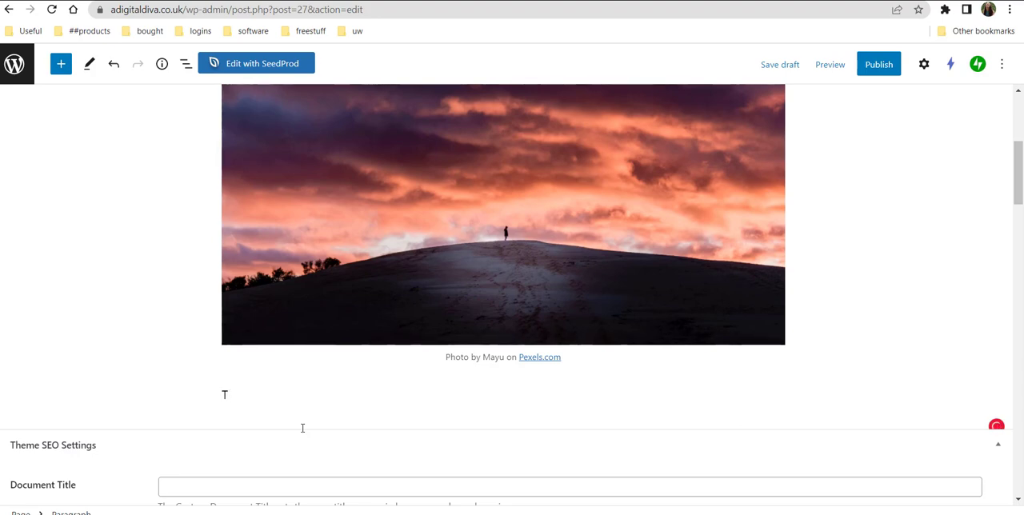
{"action": "type", "text": "his"}
Review the page content from the title and opening paragraph through the sunset image to the closing paragraph.
{"action": "scroll", "coordinate": [332, 113], "scroll_direction": "up", "scroll_amount": 4}
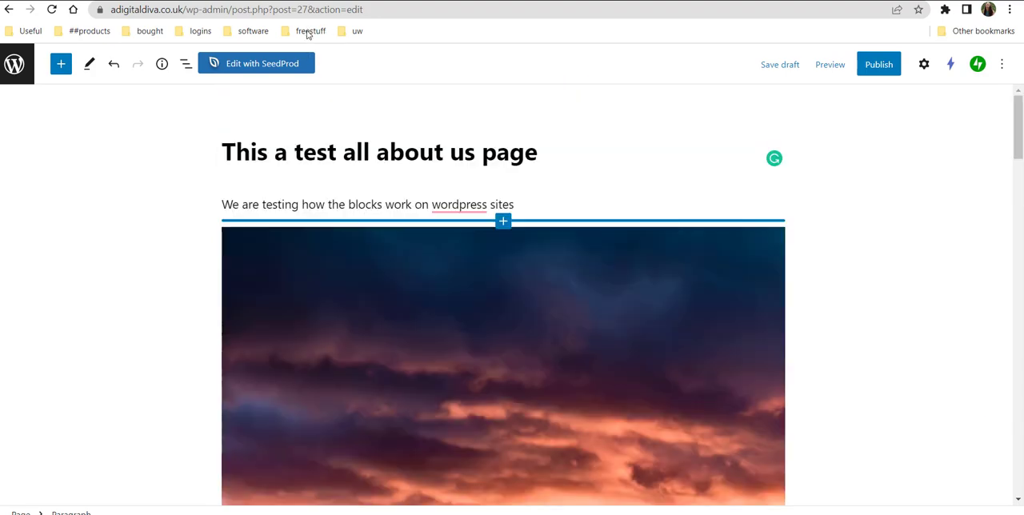
{"action": "scroll", "coordinate": [518, 136], "scroll_direction": "down", "scroll_amount": 1}
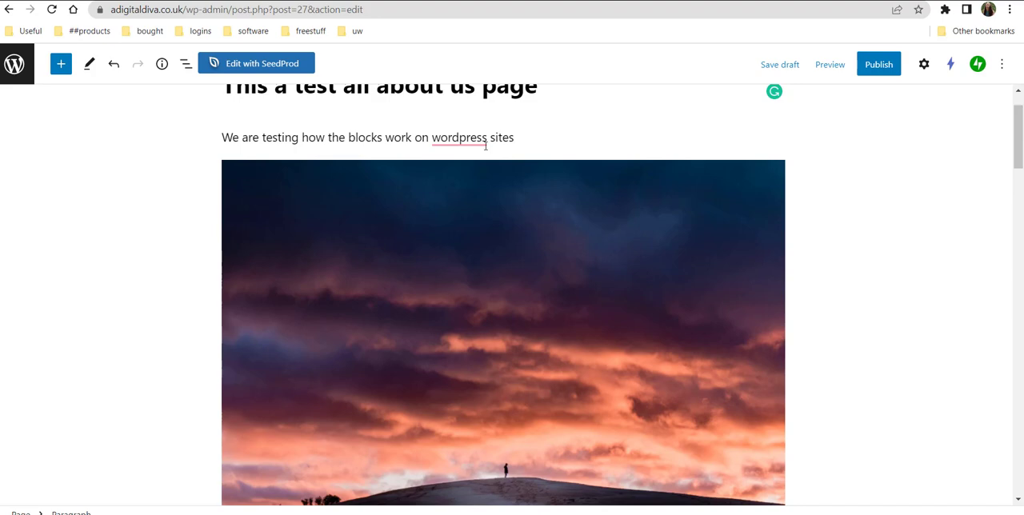
{"action": "scroll", "coordinate": [504, 175], "scroll_direction": "down", "scroll_amount": 2}
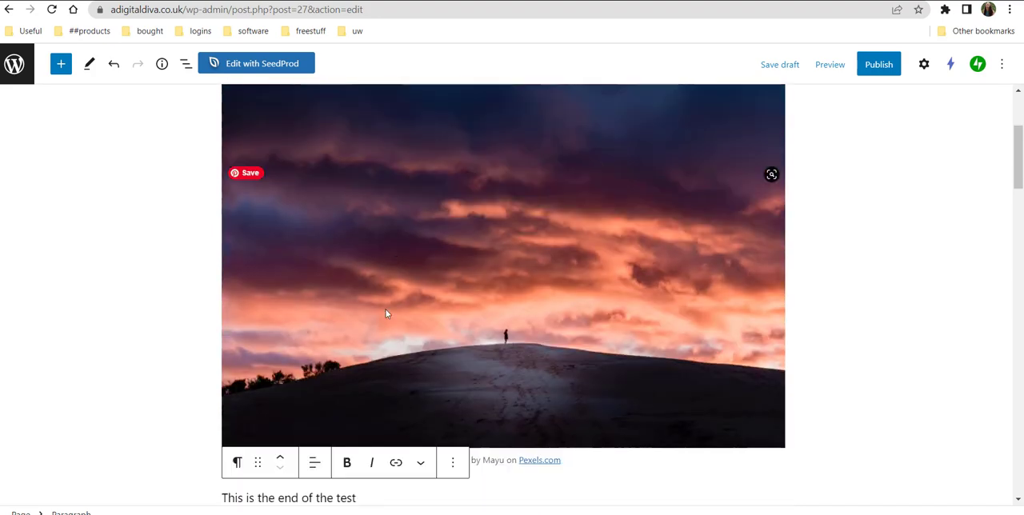
{"action": "scroll", "coordinate": [453, 331], "scroll_direction": "down", "scroll_amount": 2}
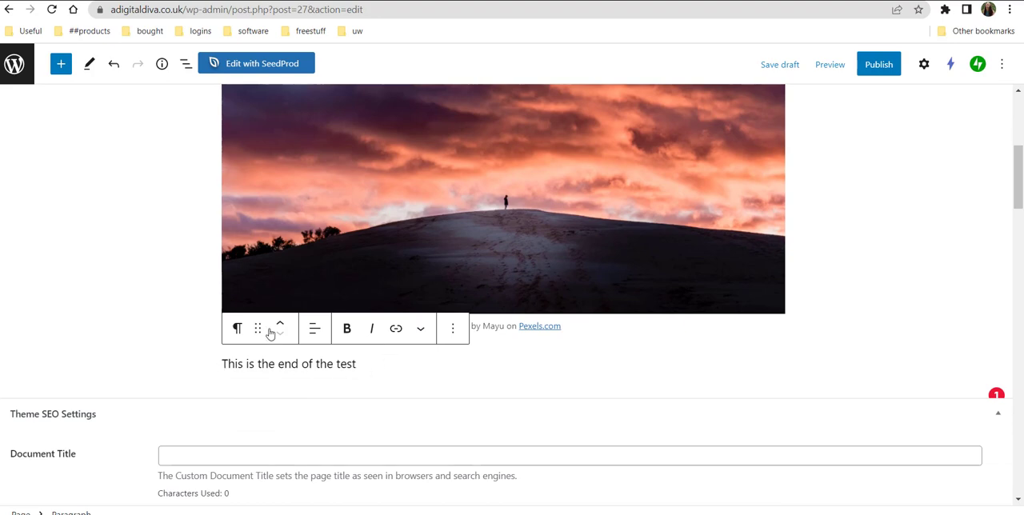
{"action": "left_click", "coordinate": [281, 362]}
{"action": "scroll", "coordinate": [478, 357], "scroll_direction": "up", "scroll_amount": 10}
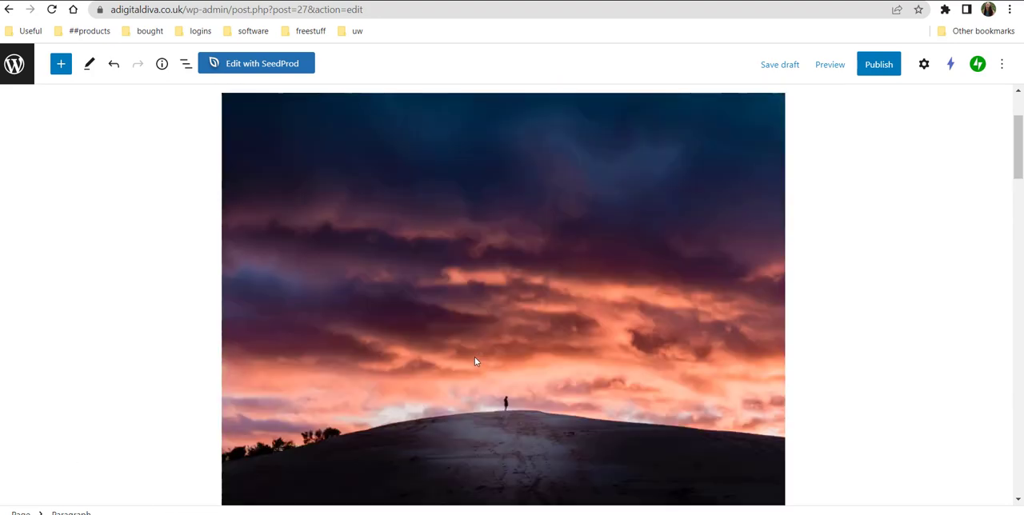
{"action": "scroll", "coordinate": [474, 361], "scroll_direction": "down", "scroll_amount": 10}
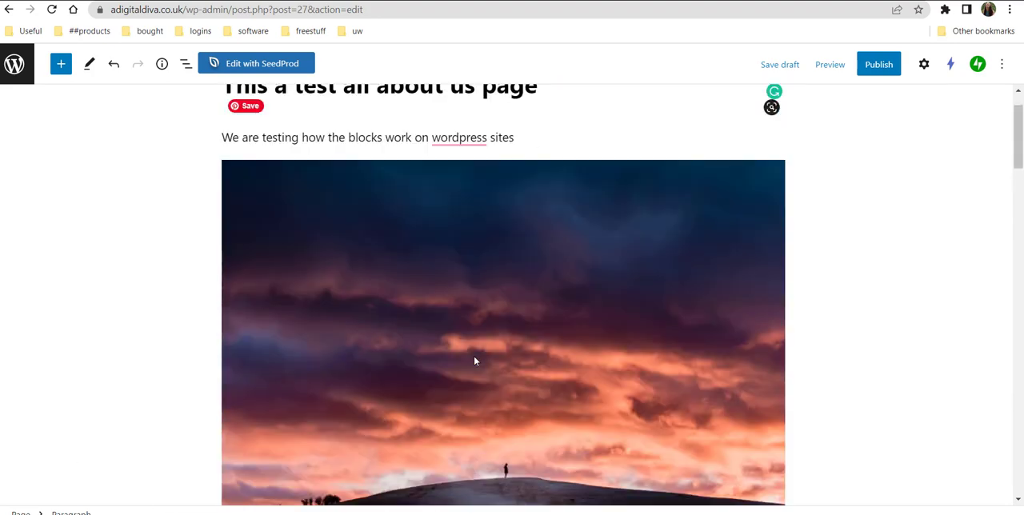
Examine the settings sections below the page content, including layout, scripts, social media sharing and the Semrush SEO Writing Assistant.
{"action": "scroll", "coordinate": [474, 361], "scroll_direction": "down", "scroll_amount": 4}
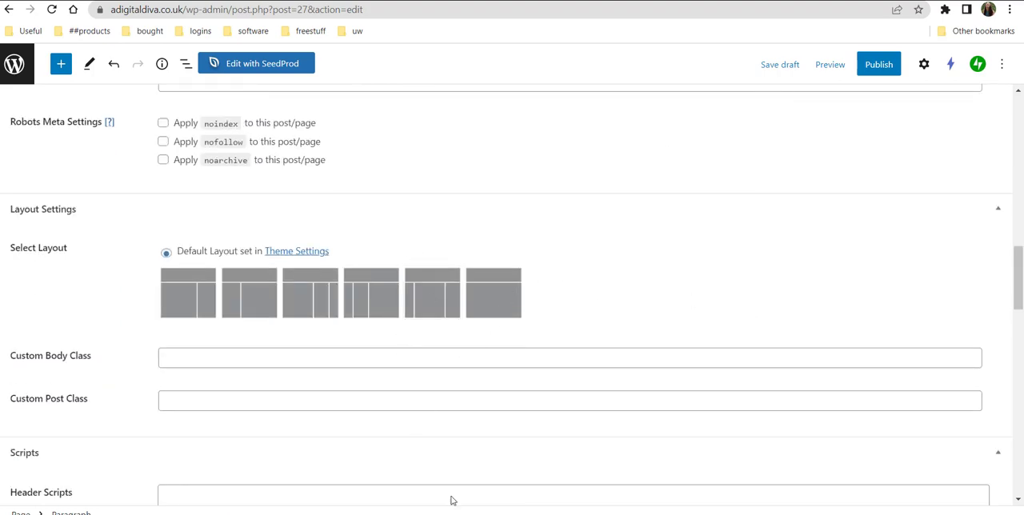
{"action": "scroll", "coordinate": [461, 440], "scroll_direction": "down", "scroll_amount": 2}
{"action": "scroll", "coordinate": [462, 441], "scroll_direction": "down", "scroll_amount": 2}
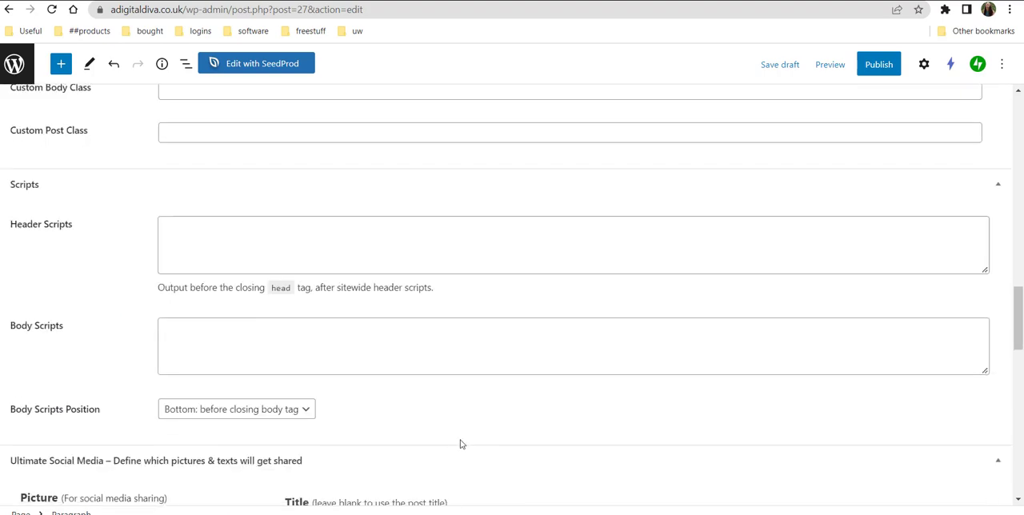
{"action": "scroll", "coordinate": [560, 384], "scroll_direction": "up", "scroll_amount": 7}
{"action": "scroll", "coordinate": [560, 383], "scroll_direction": "down", "scroll_amount": 5}
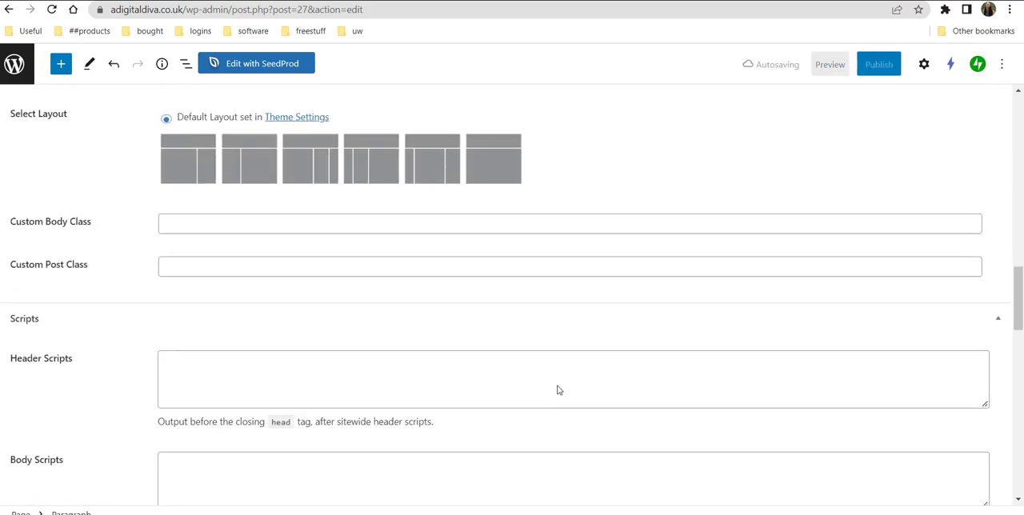
{"action": "scroll", "coordinate": [559, 390], "scroll_direction": "down", "scroll_amount": 2}
{"action": "scroll", "coordinate": [559, 390], "scroll_direction": "down", "scroll_amount": 3}
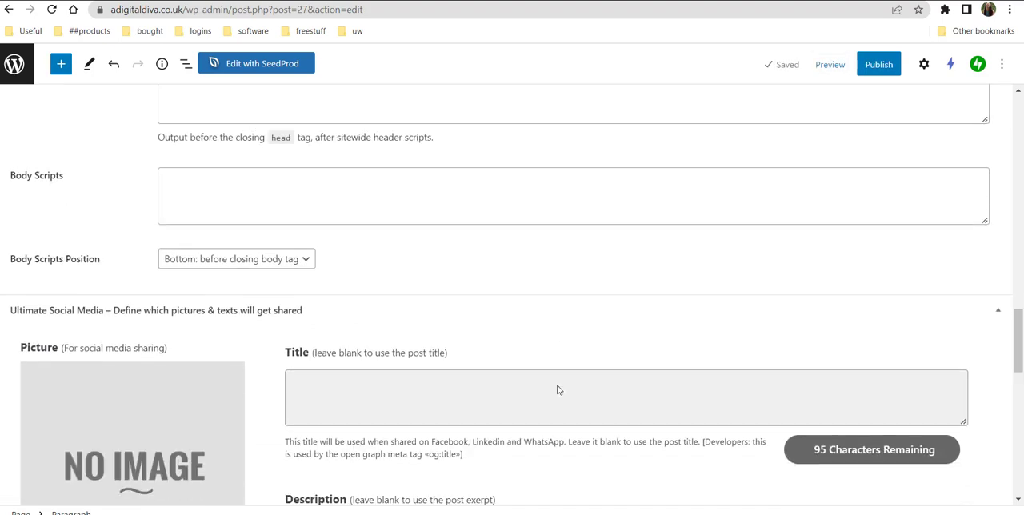
{"action": "scroll", "coordinate": [558, 390], "scroll_direction": "down", "scroll_amount": 10}
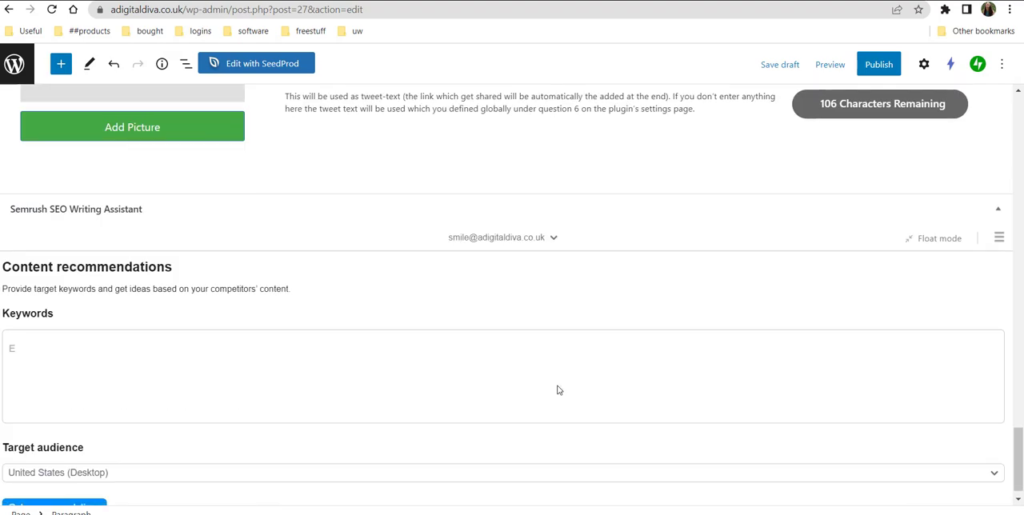
{"action": "scroll", "coordinate": [558, 390], "scroll_direction": "up", "scroll_amount": 6}
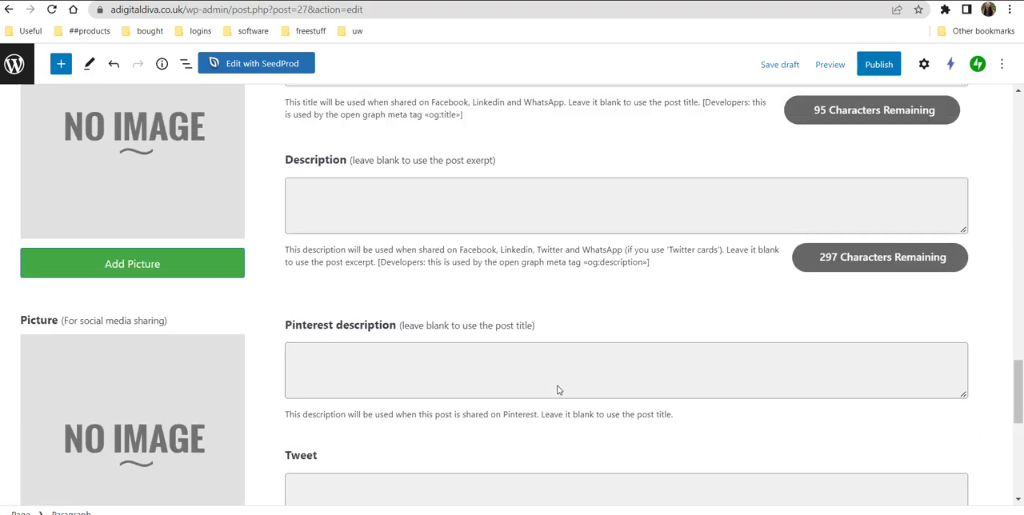
Return to the start of the page content and save the page as a draft.
{"action": "scroll", "coordinate": [558, 390], "scroll_direction": "up", "scroll_amount": 15}
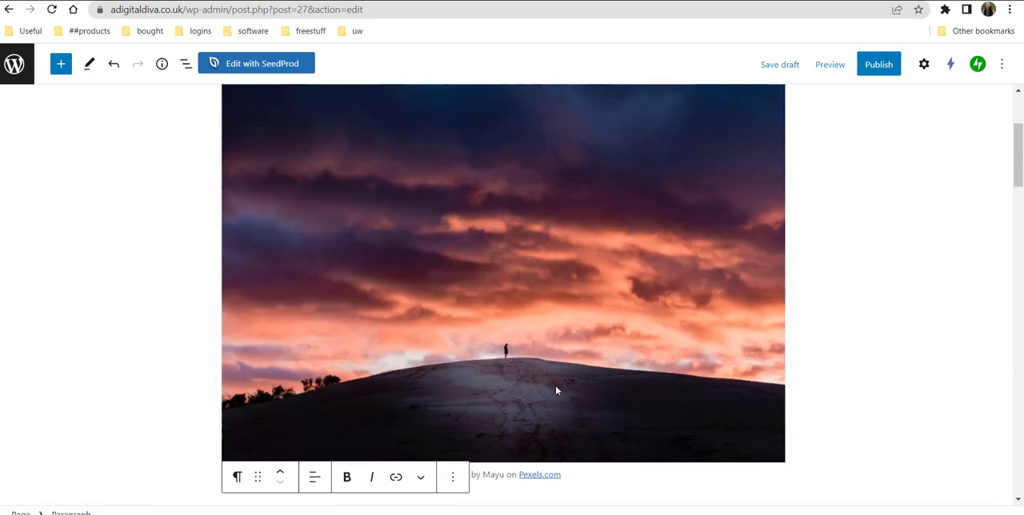
{"action": "scroll", "coordinate": [556, 390], "scroll_direction": "up", "scroll_amount": 5}
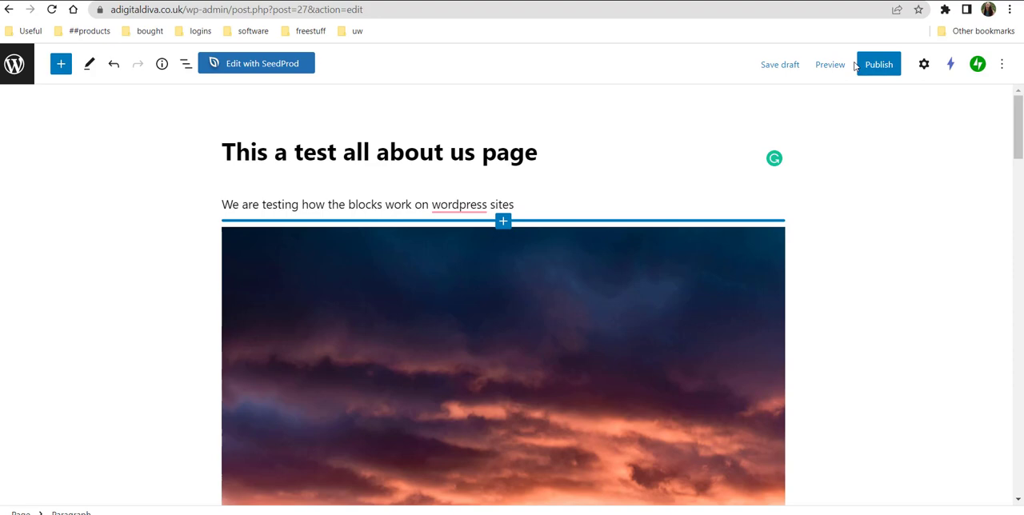
{"action": "left_click", "coordinate": [779, 66]}
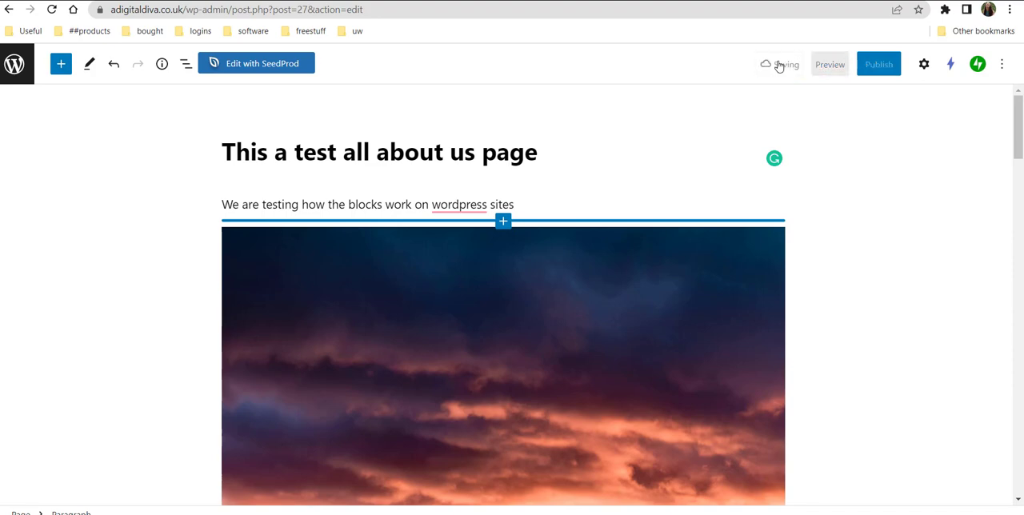